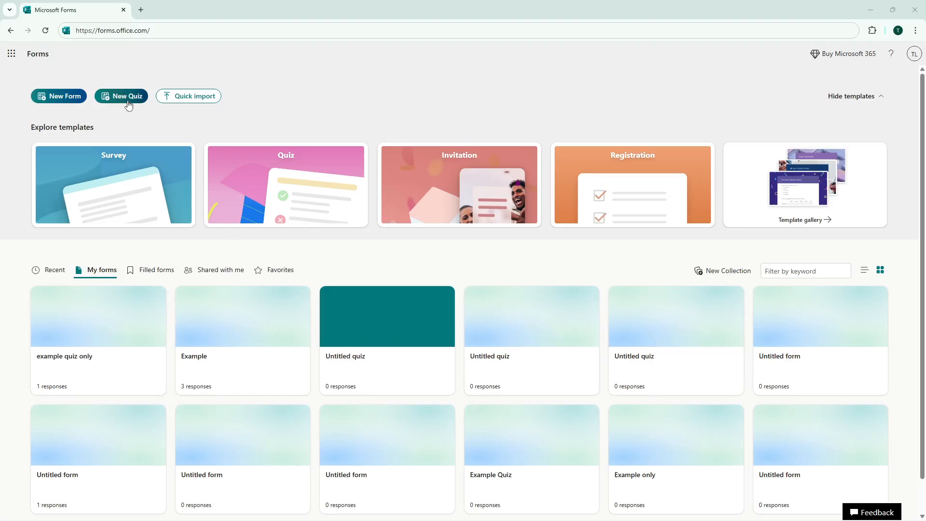
Create a new quiz and title it "sample quiz only!!".
left_click(128, 103)
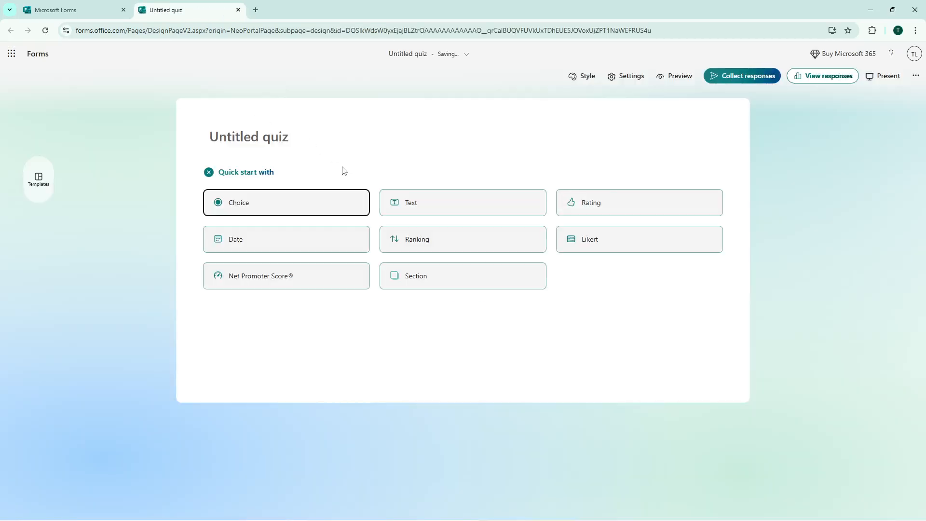
left_click(291, 138)
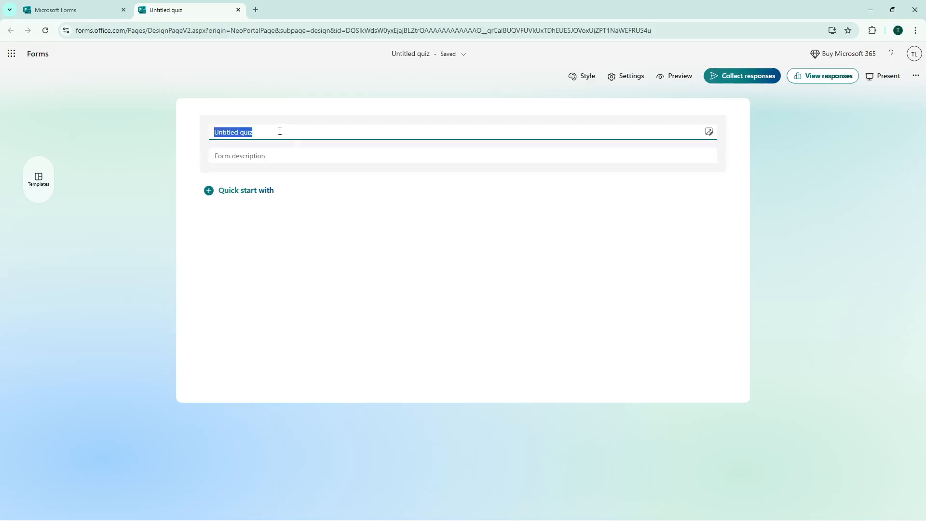
key("BackSpace")
type("sample quiz only")
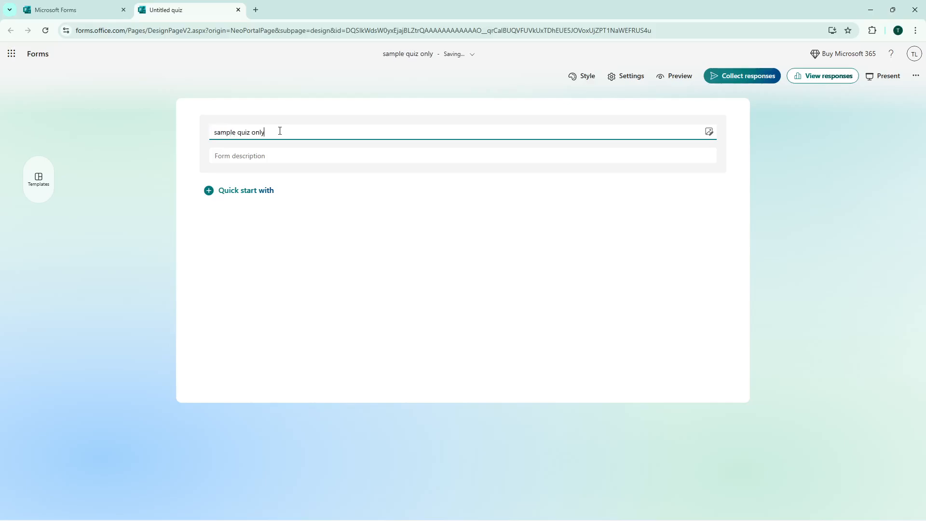
type("!!")
Add a text question reading "What is the process by which plants make their own food?".
left_click(239, 191)
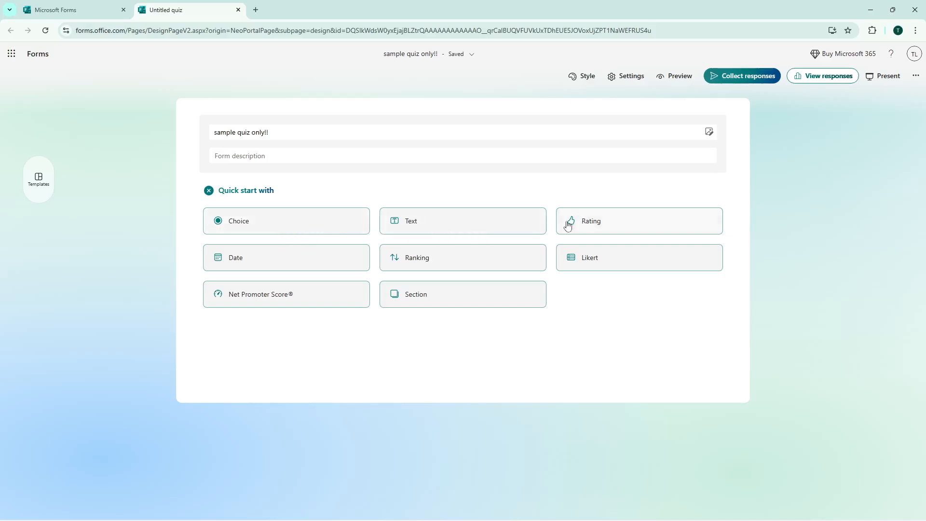
left_click(443, 226)
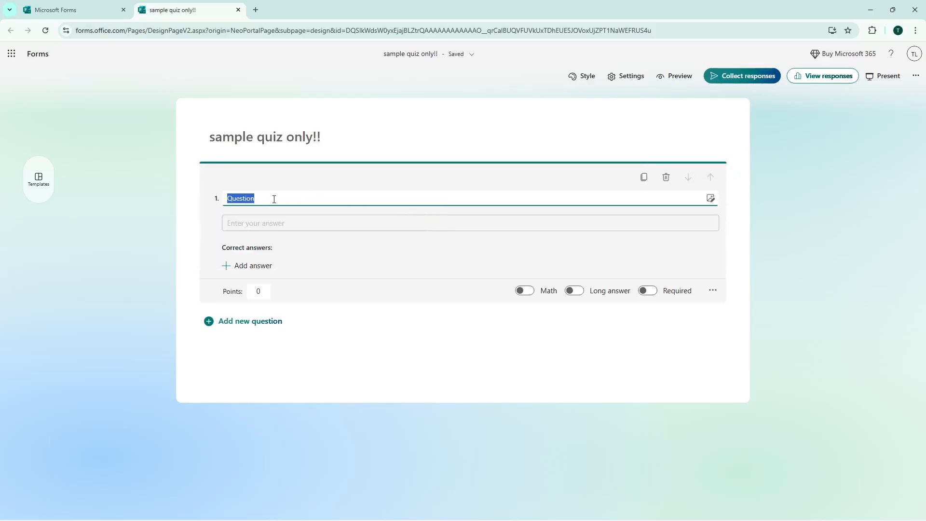
left_click(274, 200)
key("BackSpace")
key("BackSpace")
key("BackSpace")
key("BackSpace")
key("BackSpace")
key("BackSpace")
key("BackSpace")
key("BackSpace")
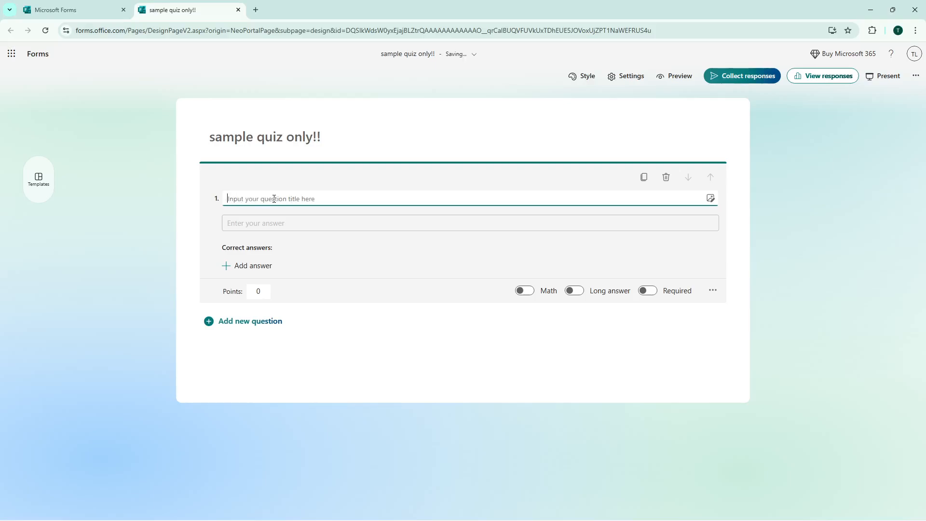
type("What is the process by which plants make their own food?")
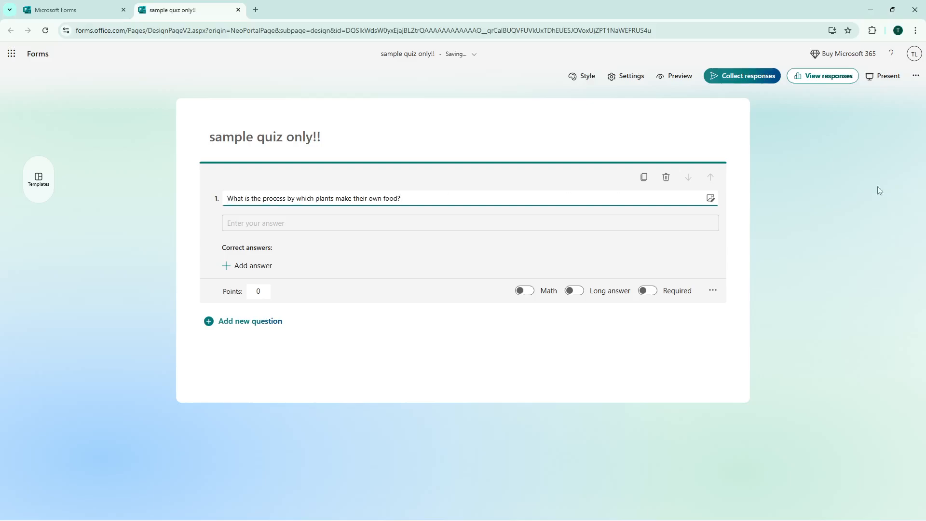
left_click(925, 193)
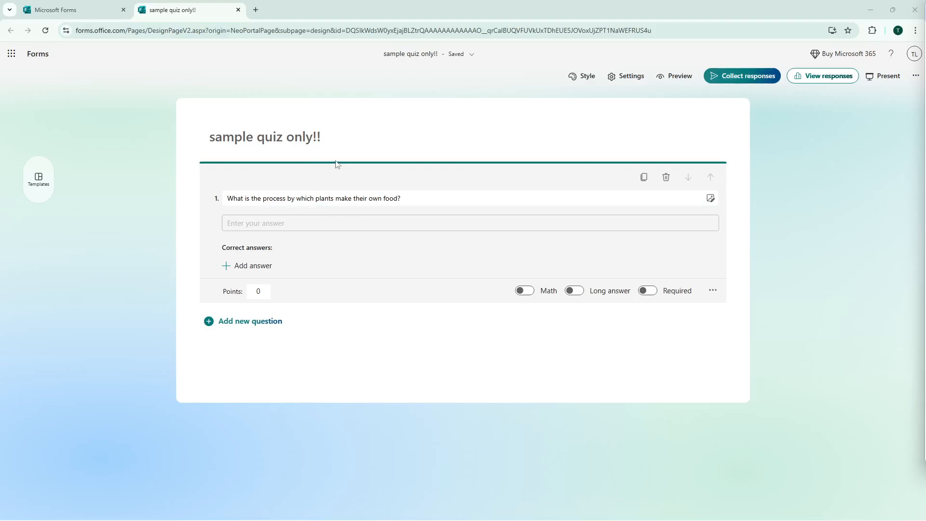
Add "Photosynthesis" as a correct answer to the plant food question.
left_click(250, 267)
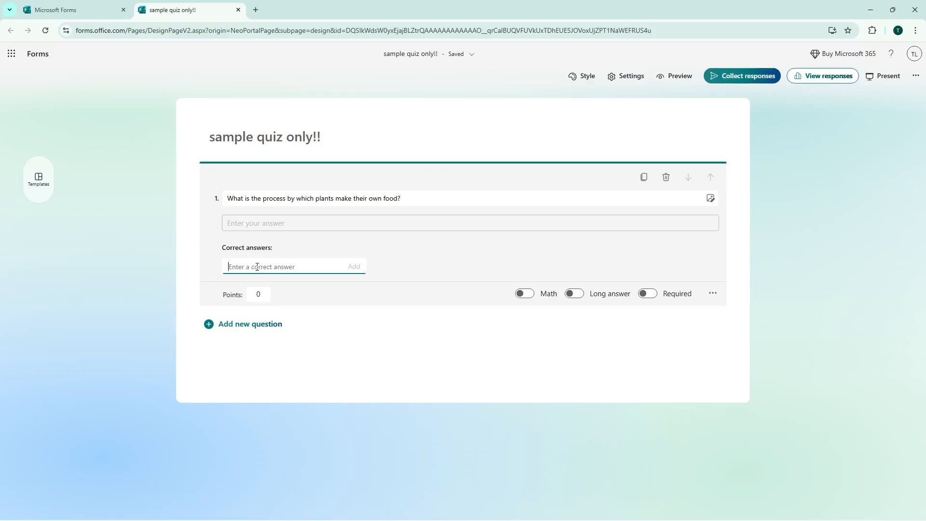
type("Photosynthesis")
left_click(354, 266)
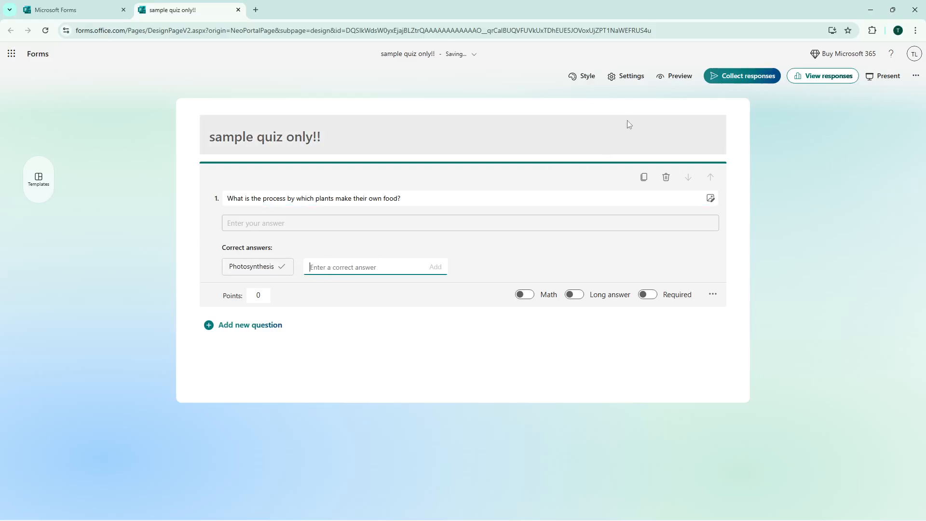
Enable a start date for quiz responses and set it to 1/30/2026 at 3:00 PM.
left_click(630, 77)
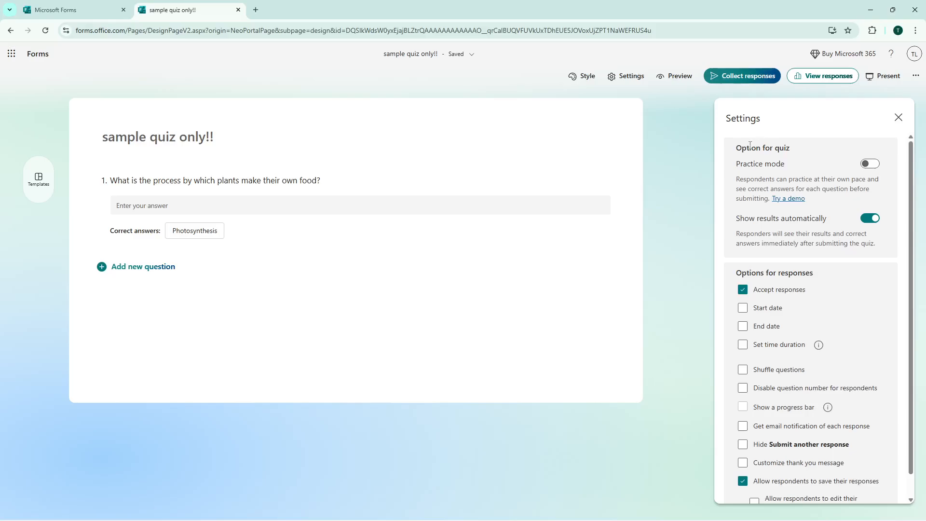
left_click(744, 309)
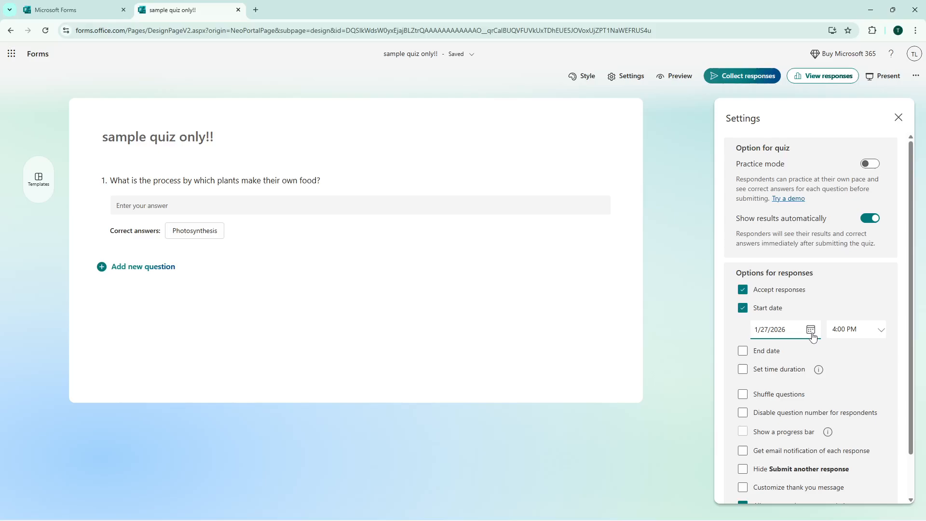
left_click(812, 333)
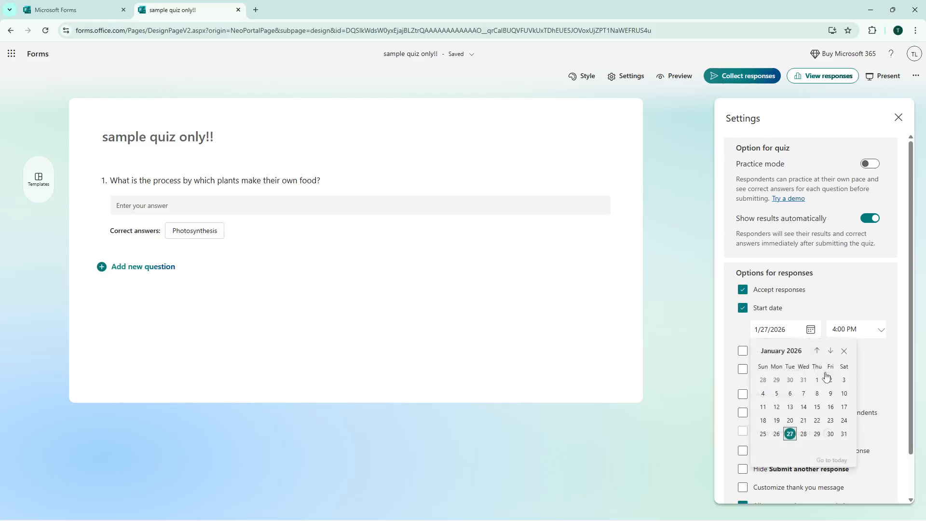
left_click(831, 436)
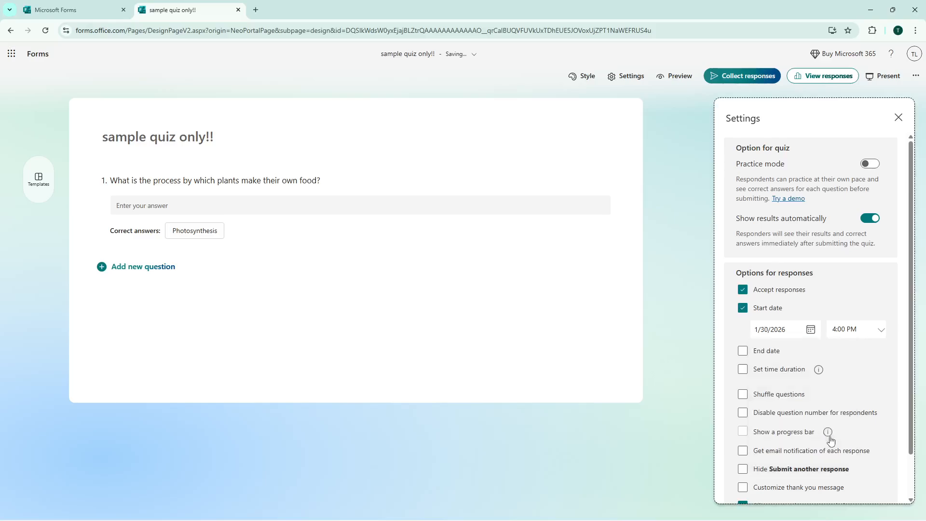
left_click(881, 333)
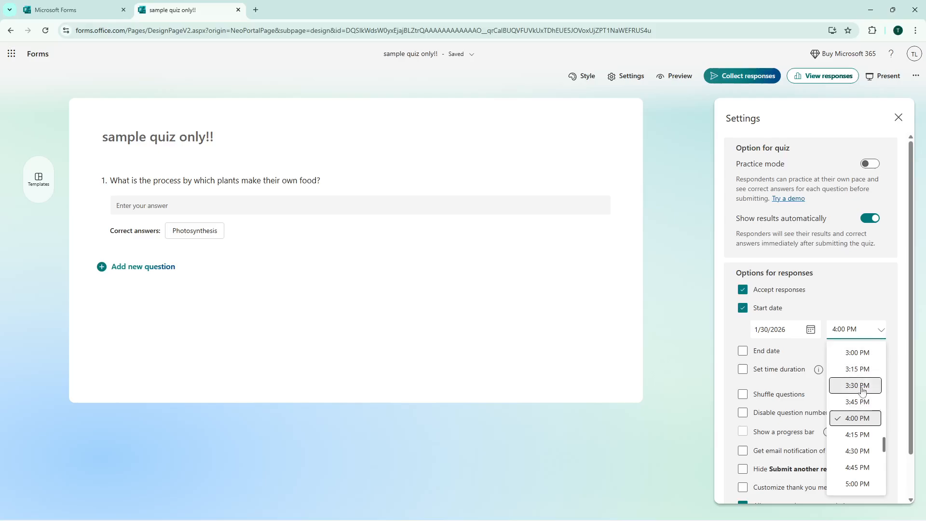
left_click(861, 357)
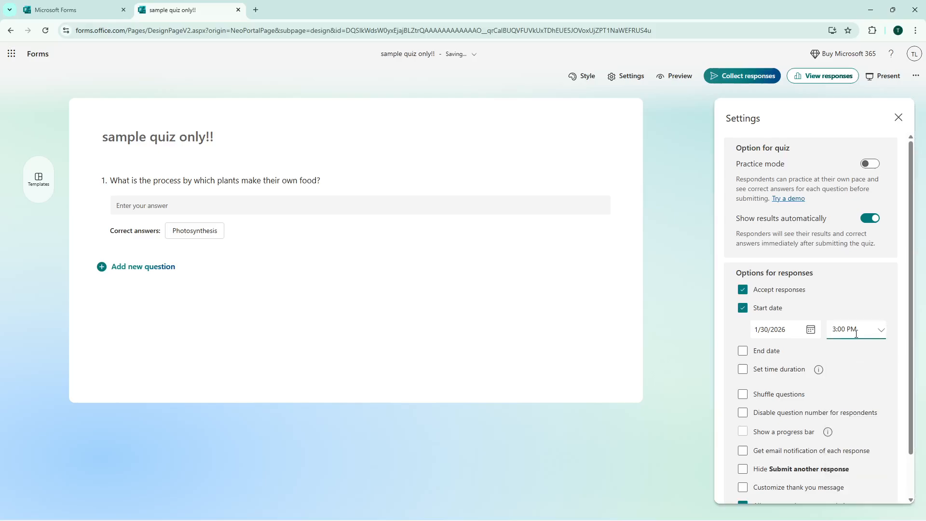
Enable an end date for quiz responses and set it to 1/31/2026 at 4:15 PM.
scroll(844, 353, "down", 1)
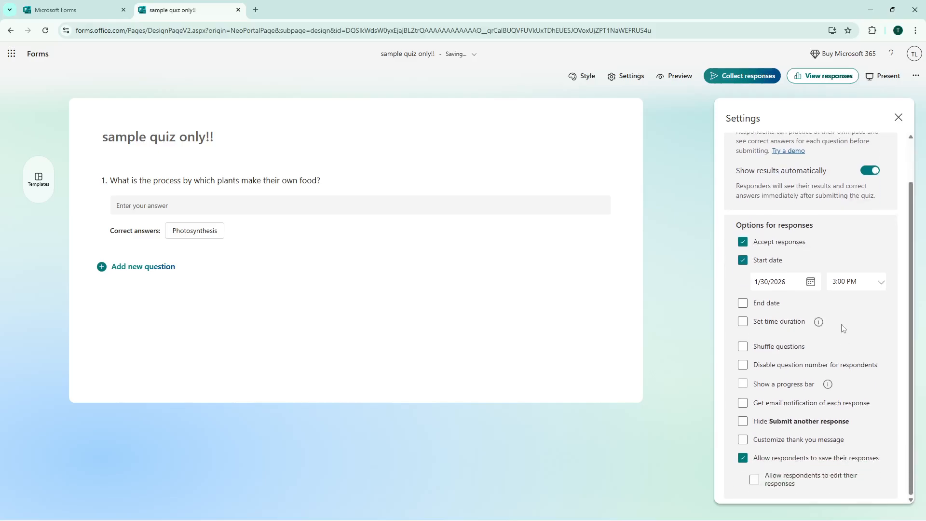
left_click(745, 308)
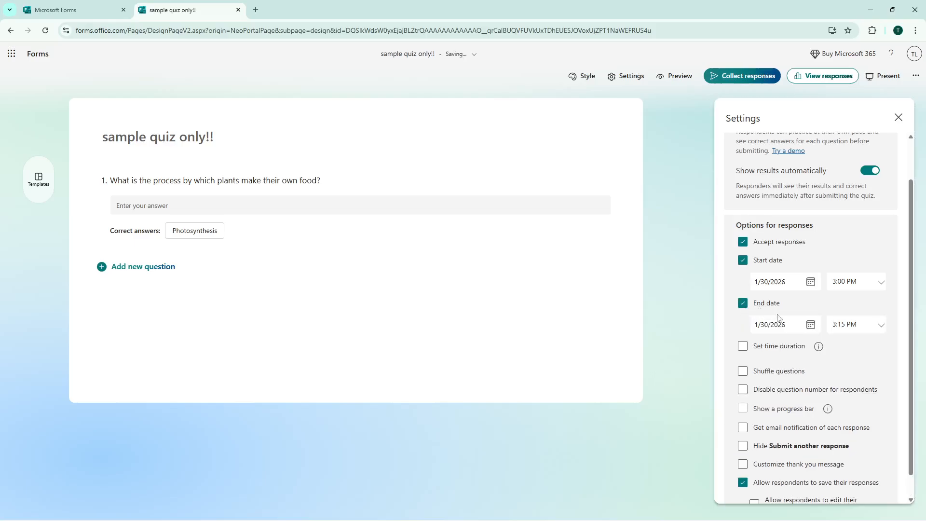
left_click(813, 328)
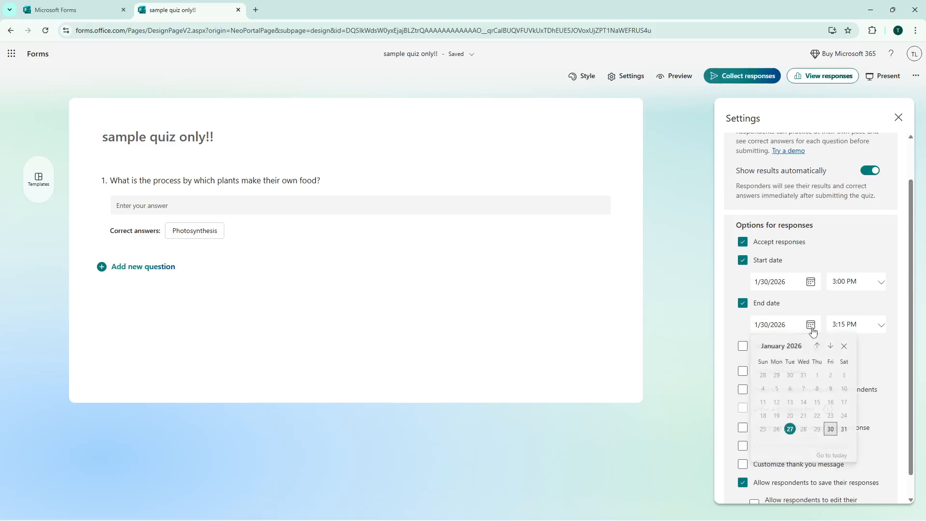
left_click(844, 430)
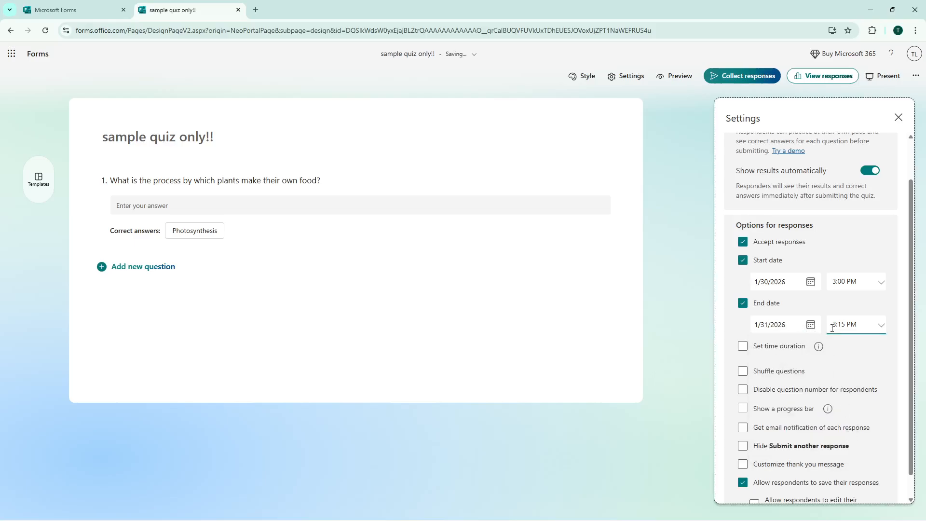
left_click(881, 328)
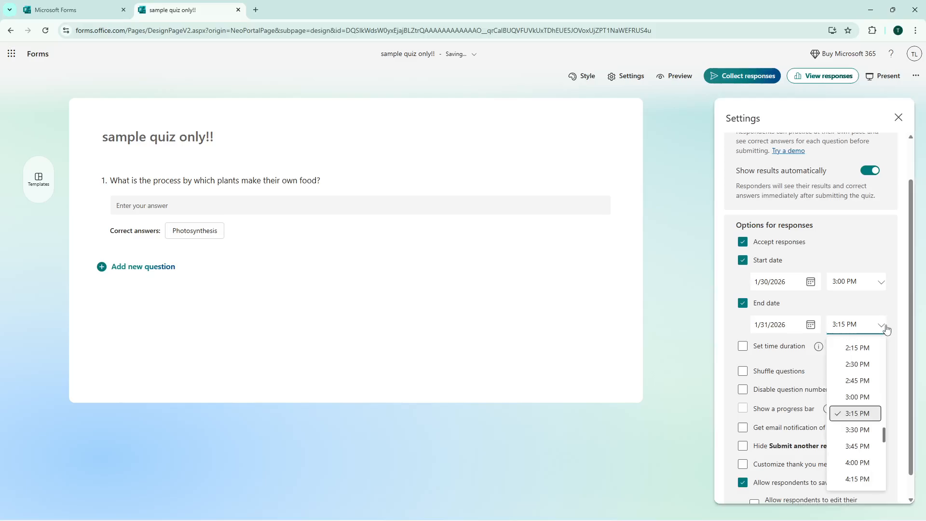
left_click(858, 479)
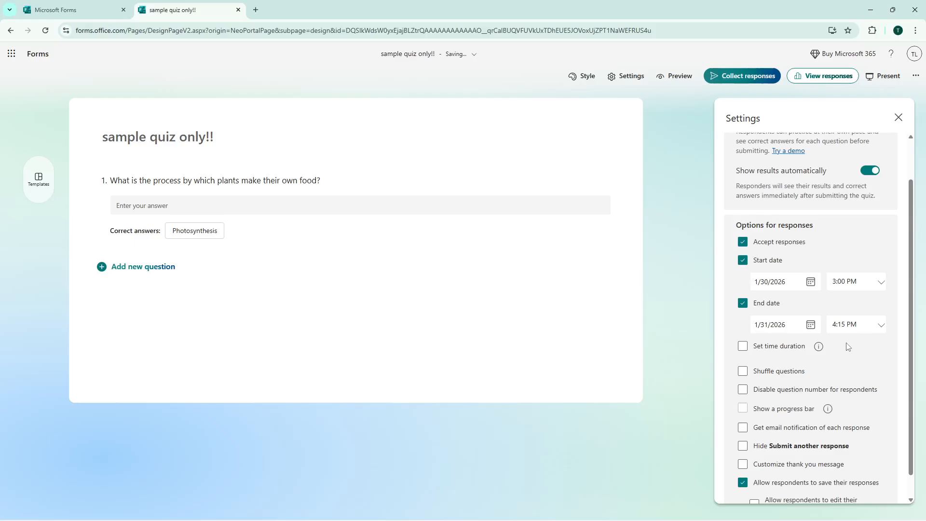